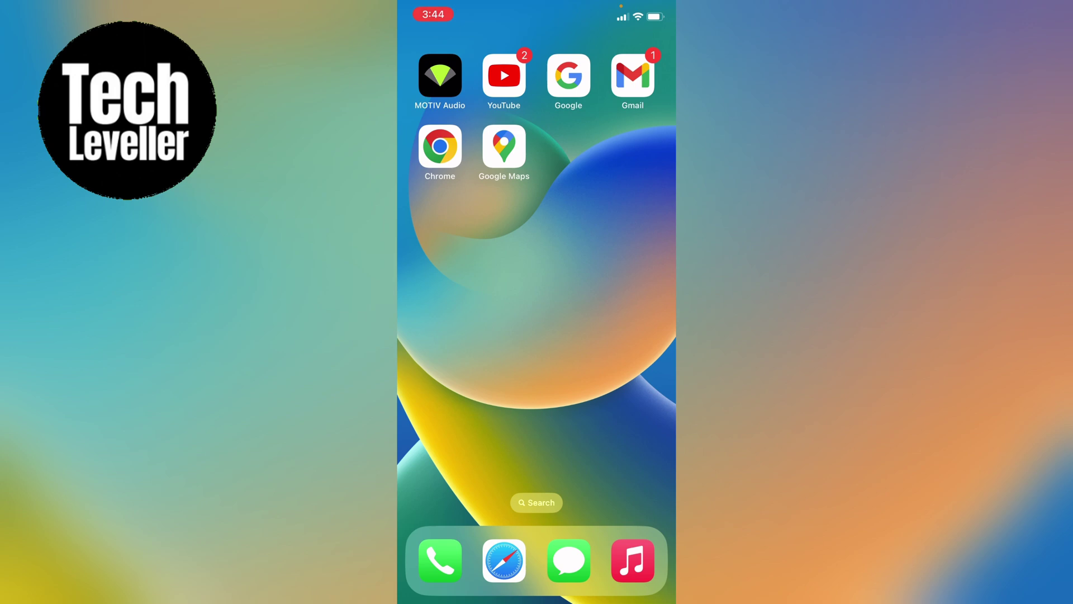
Step: Briefly launch and close Google Maps, then go to the General section of Settings
click(504, 146)
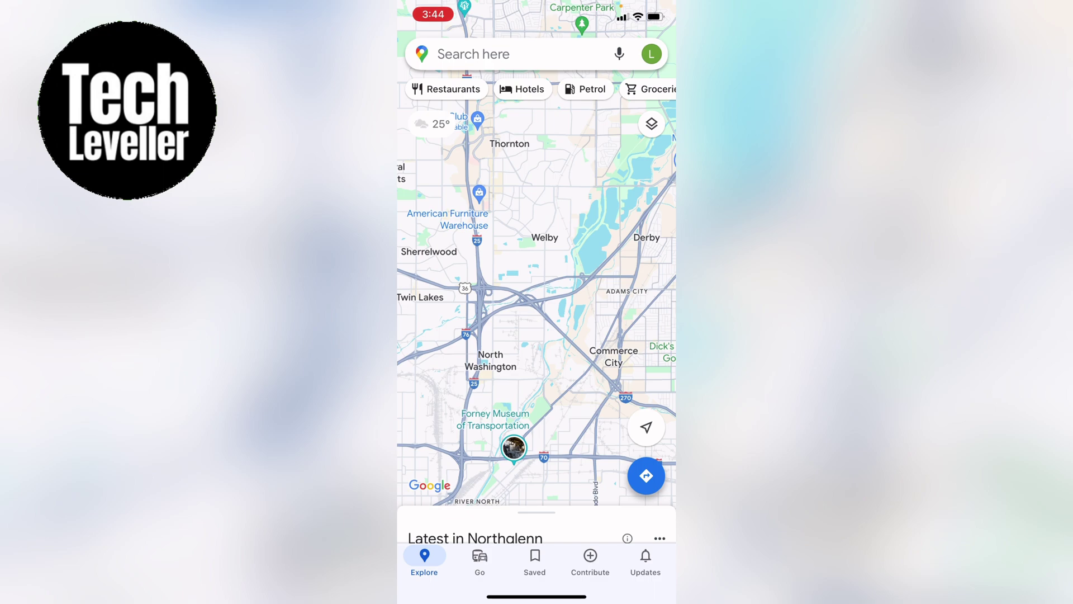
drag(537, 596, 537, 352)
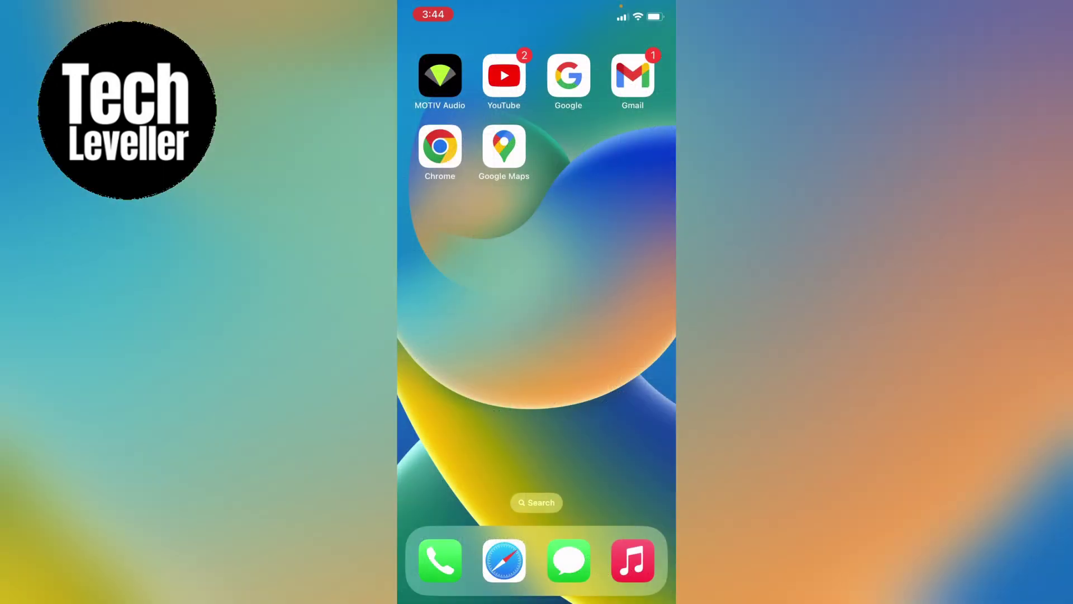
drag(436, 336, 638, 335)
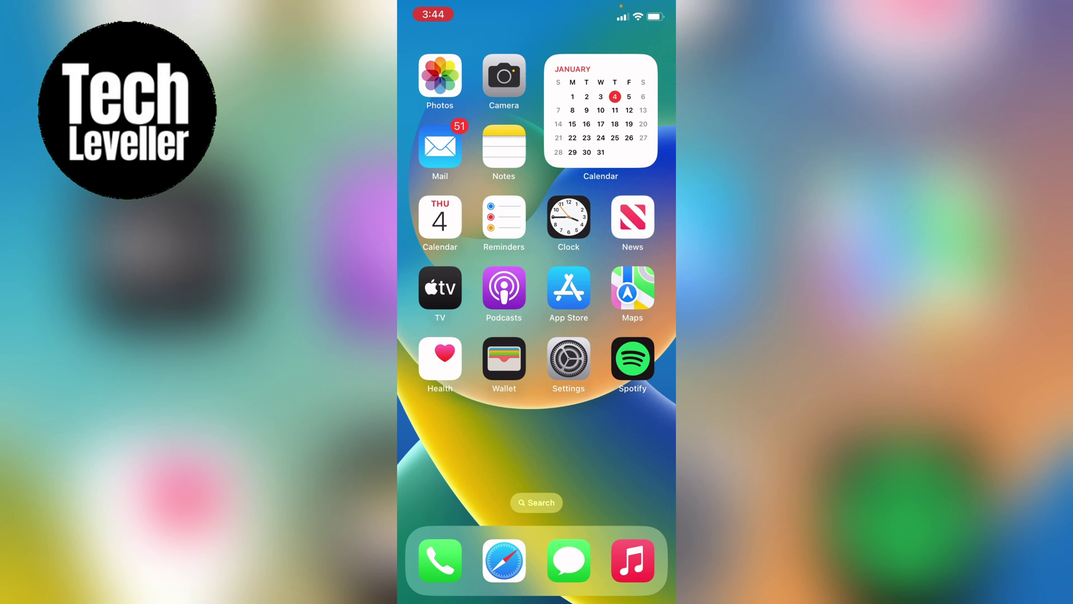
click(569, 359)
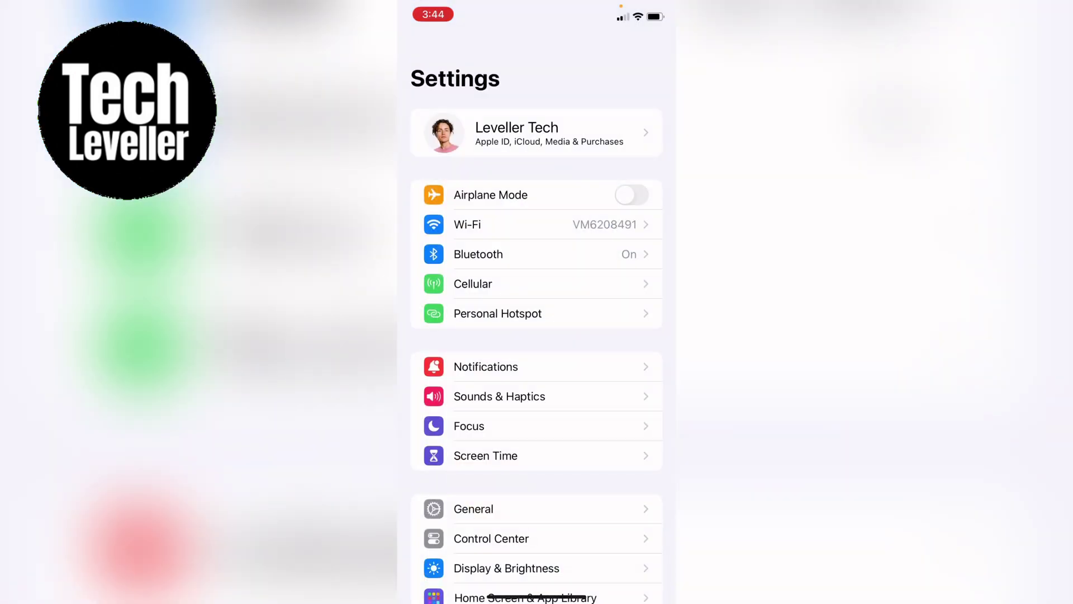
scroll(537, 377, down, 3)
click(474, 286)
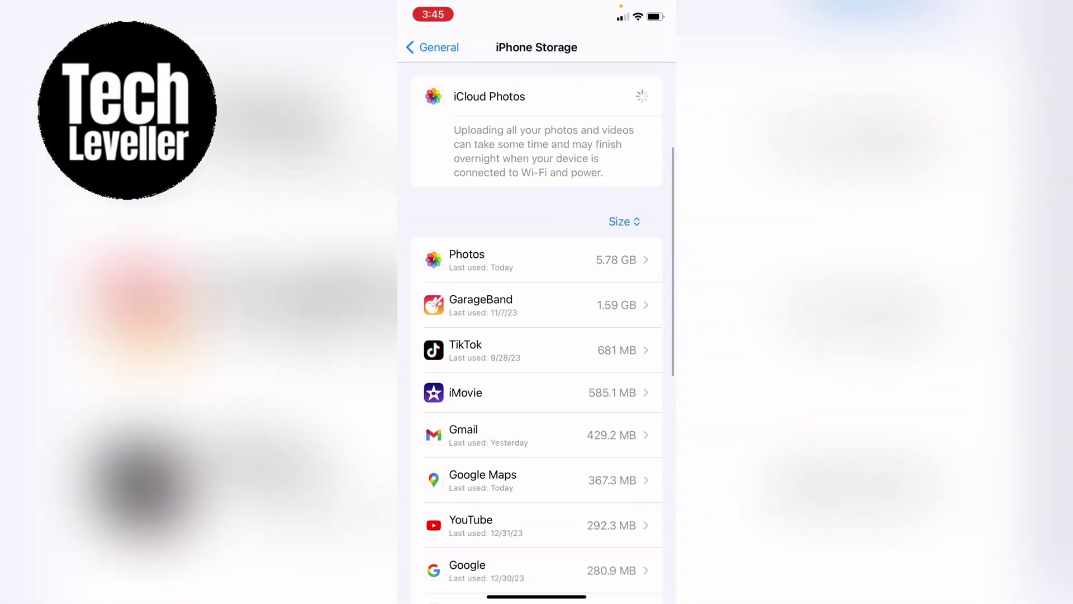
scroll(537, 335, down, 3)
Step: Check Google Maps' storage details (228.7 MB app, 138.6 MB data), then return to main Settings
click(482, 315)
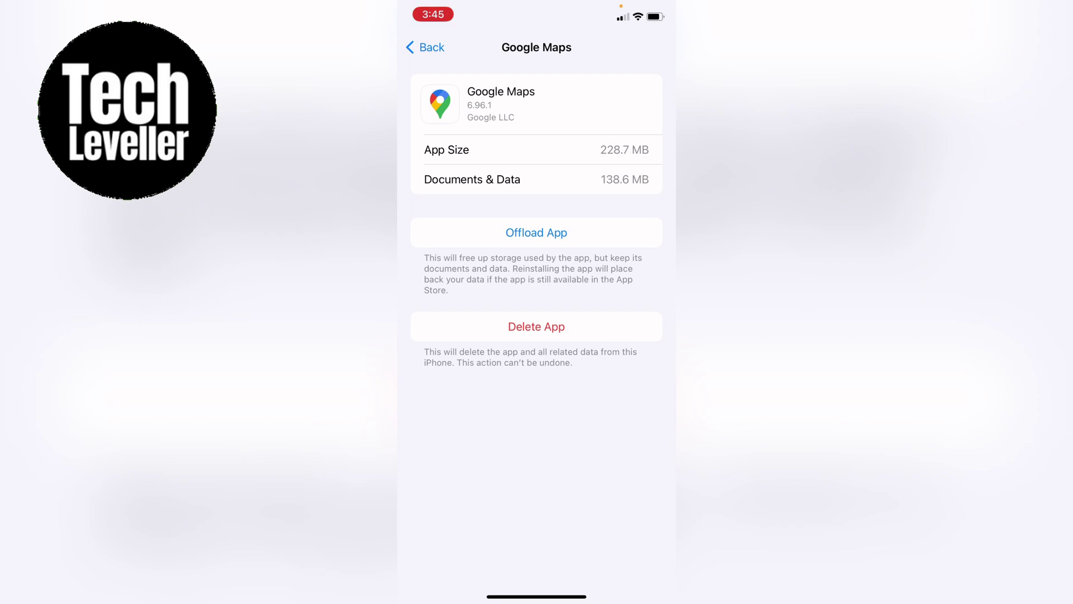
click(426, 47)
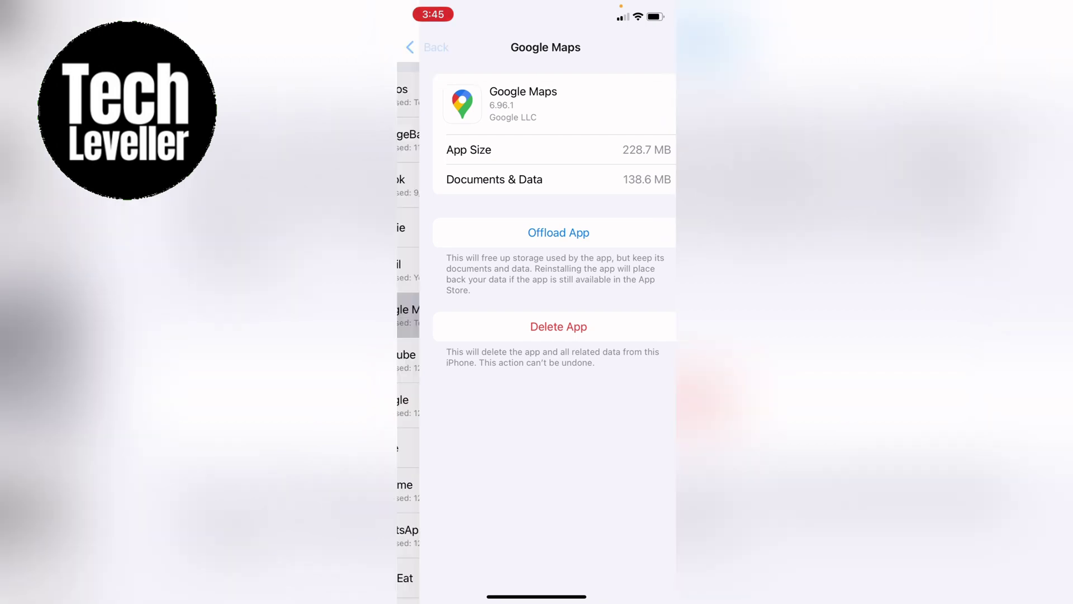
click(423, 47)
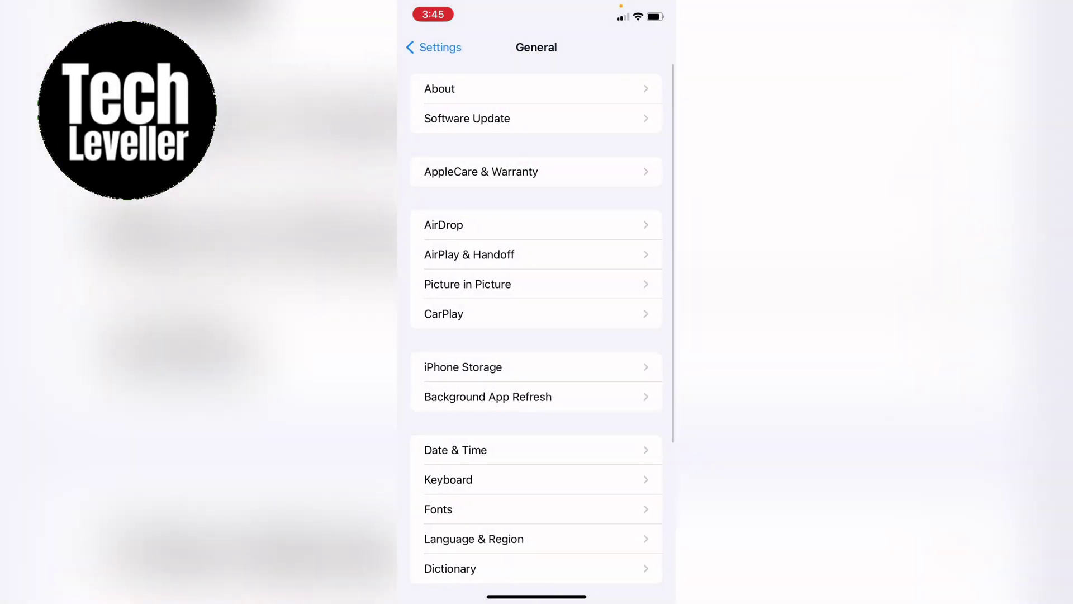
click(425, 47)
scroll(537, 336, up, 4)
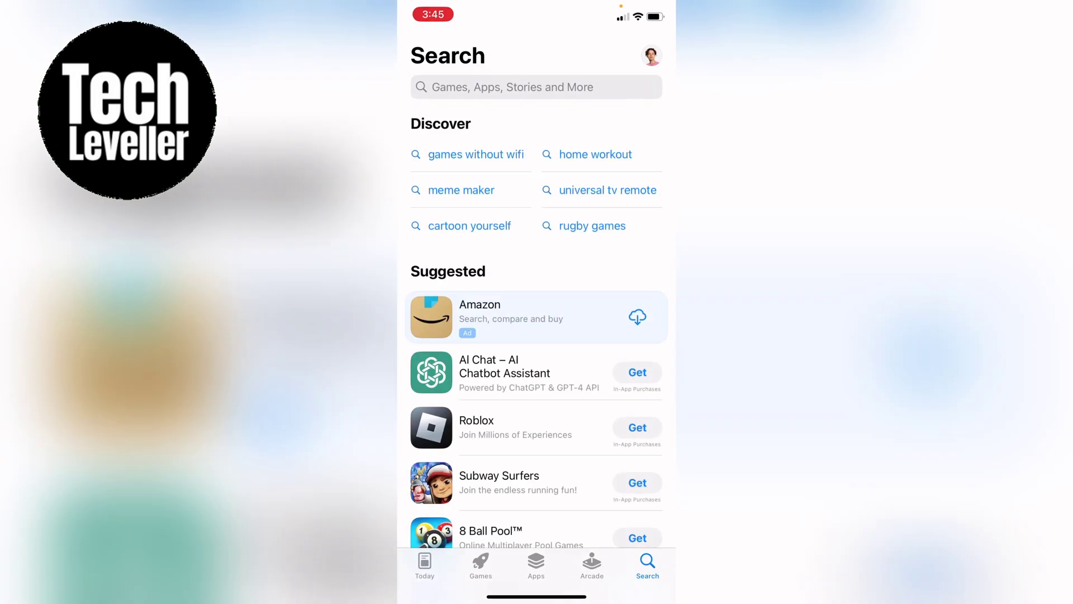
Step: Search the App Store for 'google maps', view its page, then cancel the search
click(537, 86)
text(google)
click(504, 49)
text(map)
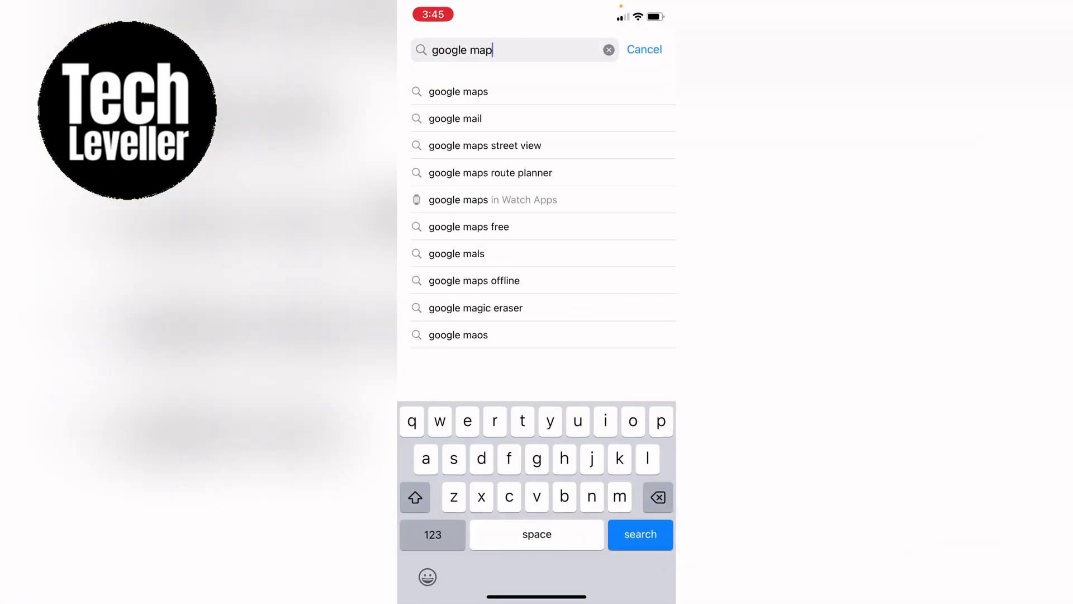
text(s)
key(Return)
click(537, 99)
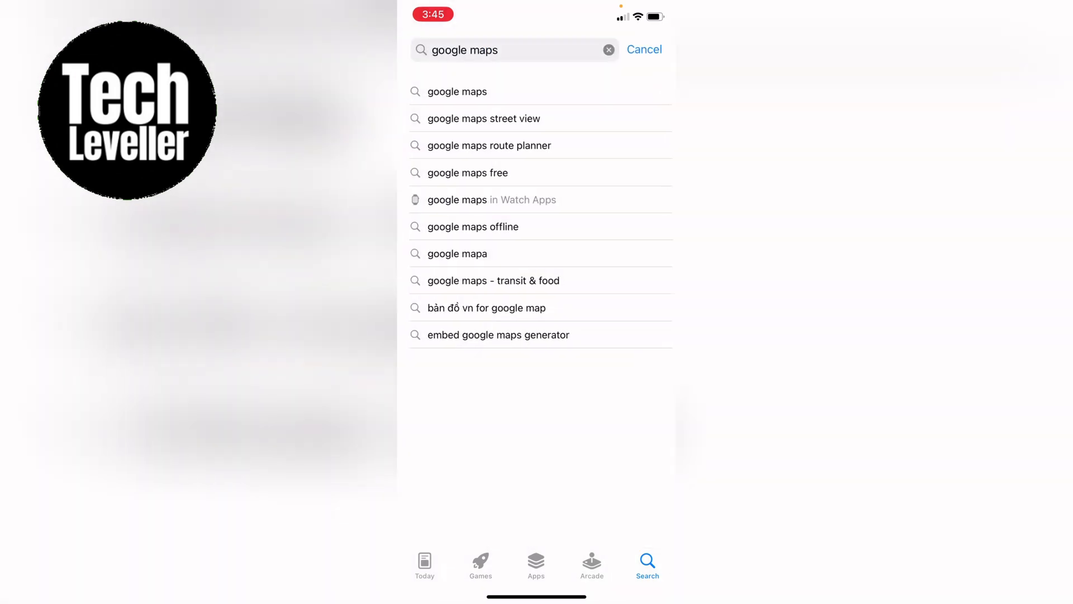
click(644, 50)
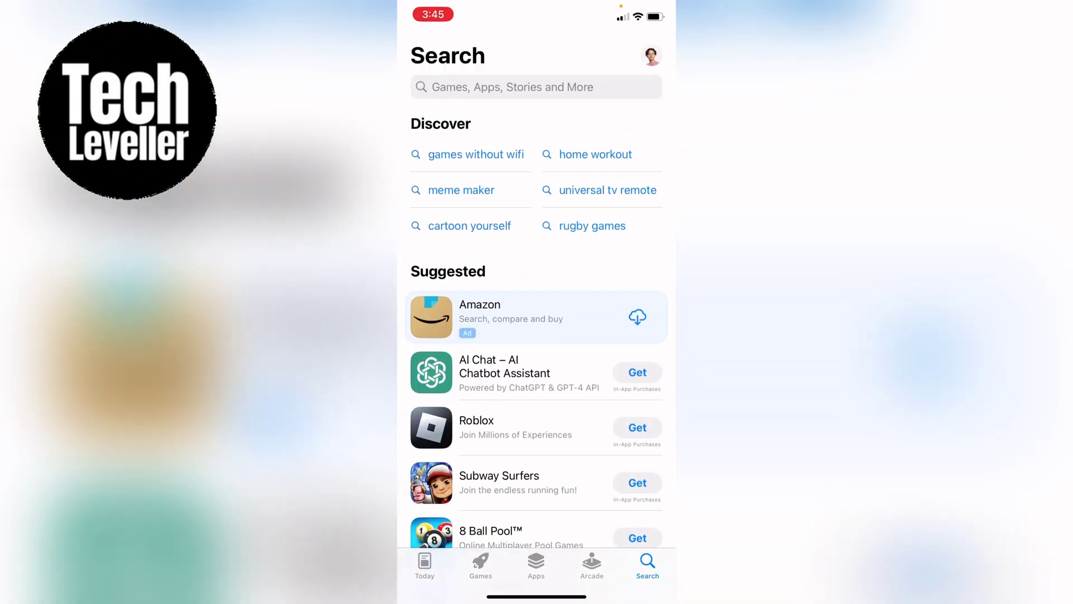
Step: Relaunch and close Google Maps from the home screen, then pull down Control Center
drag(537, 597, 537, 378)
drag(621, 336, 453, 336)
click(503, 147)
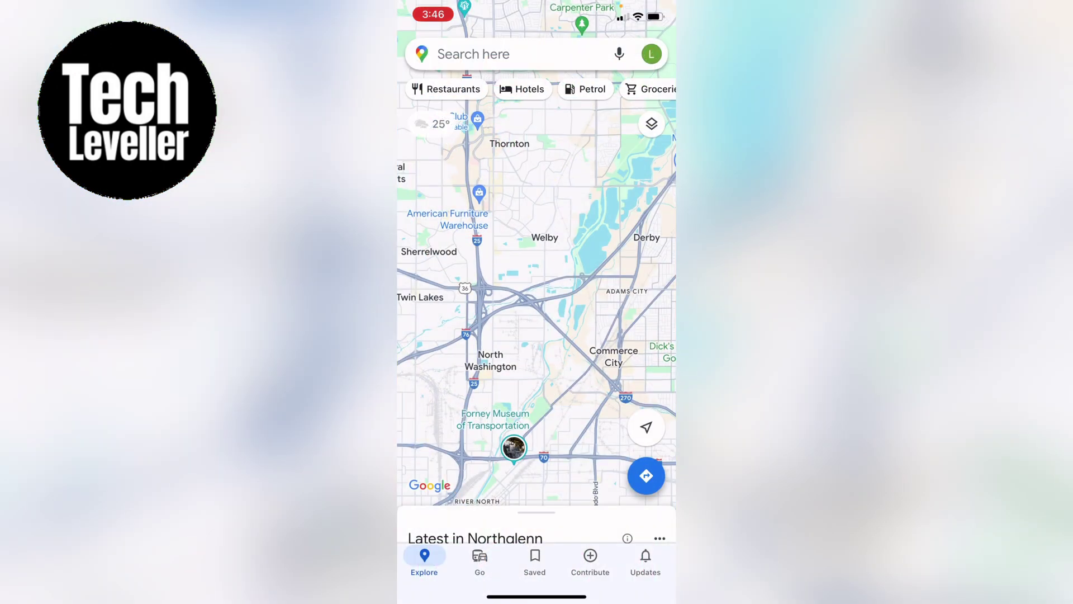
drag(537, 596, 536, 377)
drag(654, 7, 654, 335)
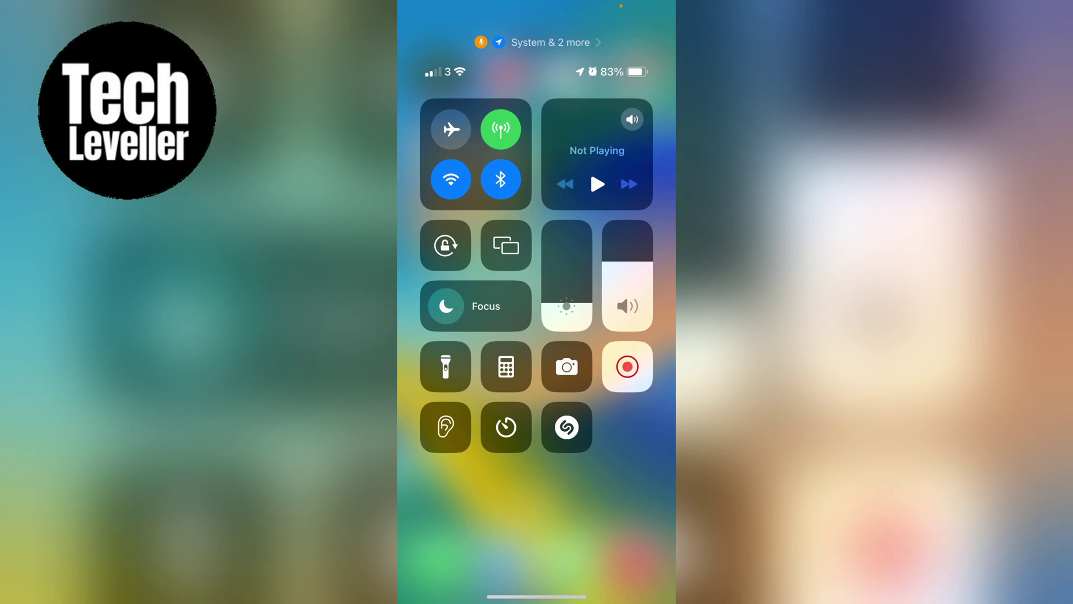
Step: Switch airplane mode on and back off, then dismiss Control Center to the home screen
click(451, 128)
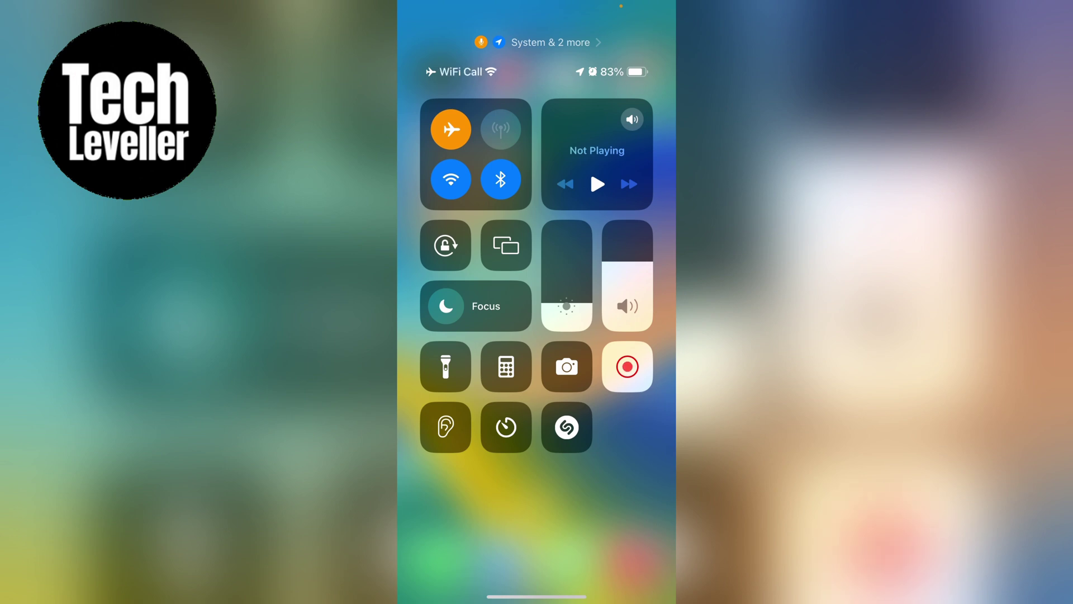
click(452, 128)
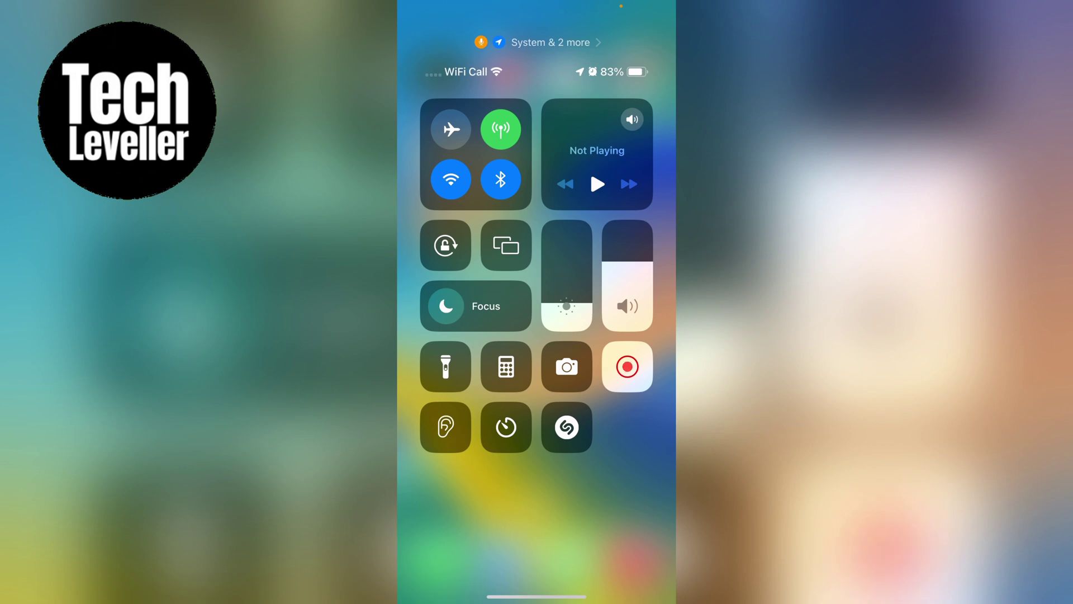
drag(537, 588, 537, 252)
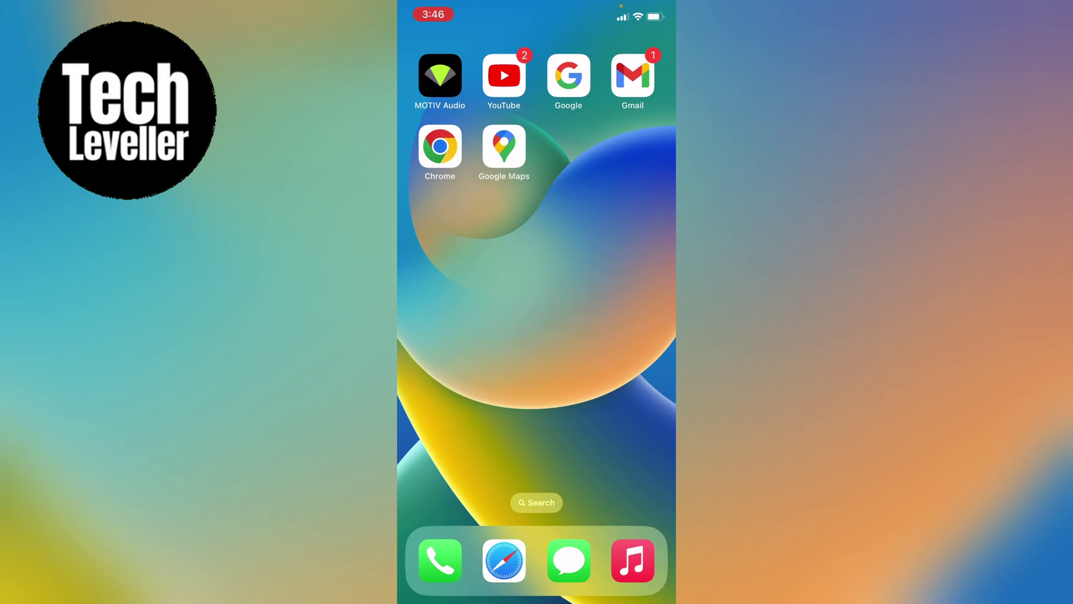
Step: Relaunch Google Maps from the home screen to show the map around Northglenn
click(504, 147)
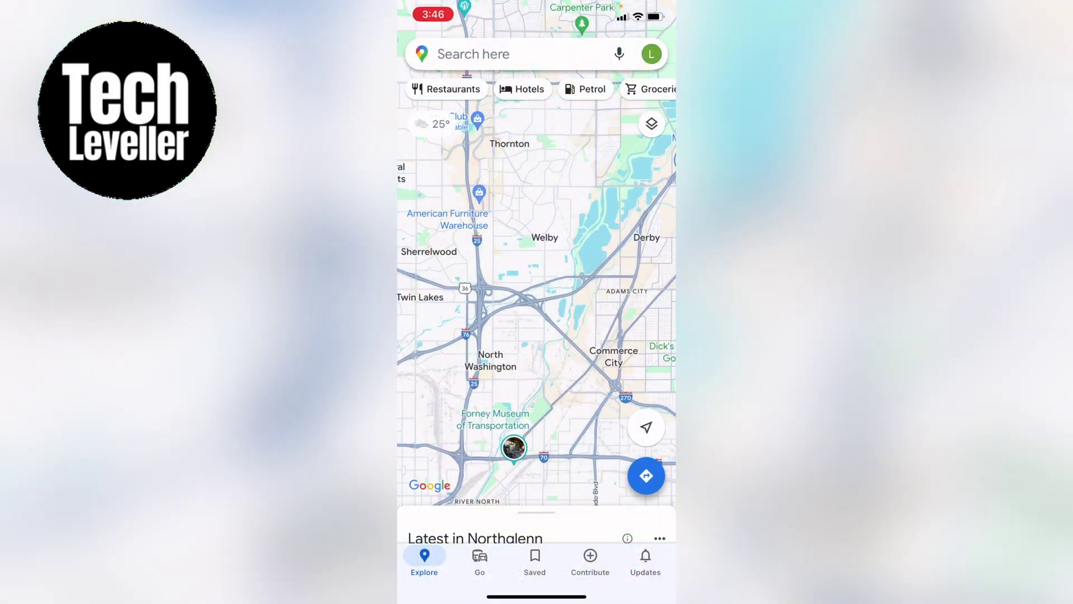